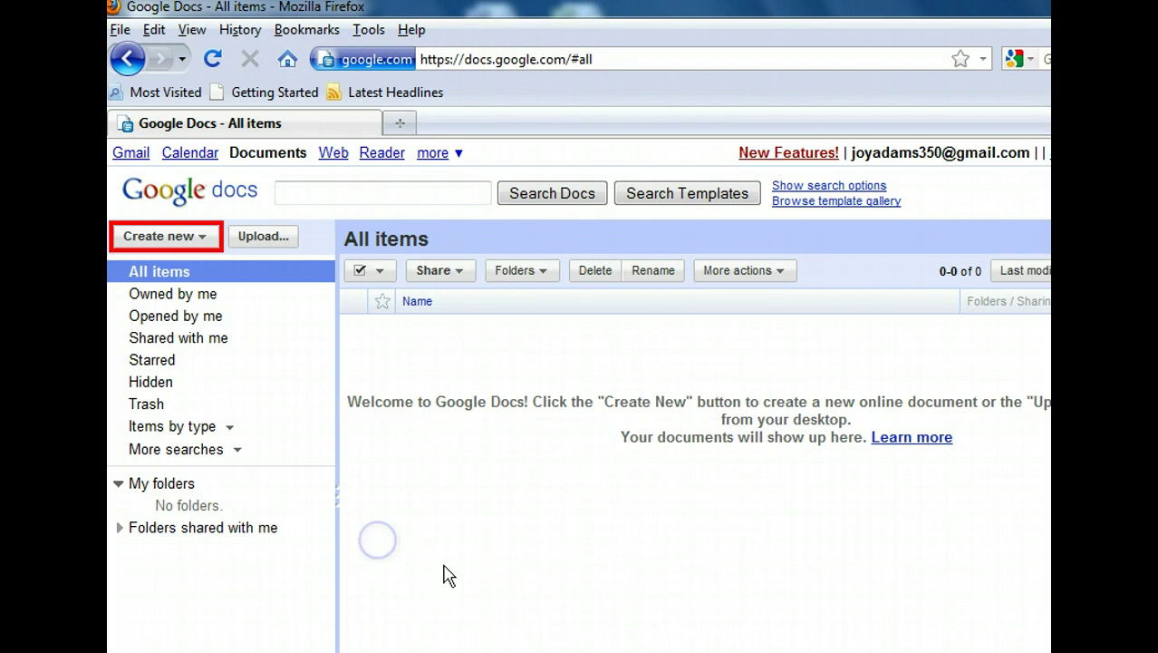
- Create a new blank Drawing from the Create new dropdown
left_click(198, 237)
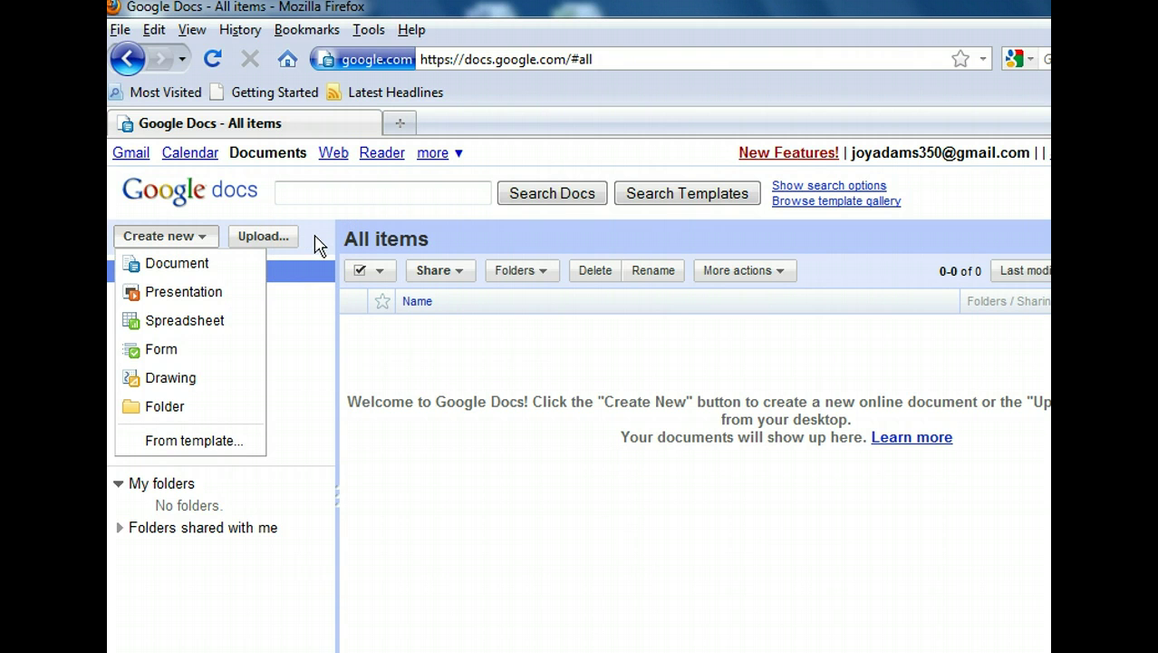
left_click(238, 368)
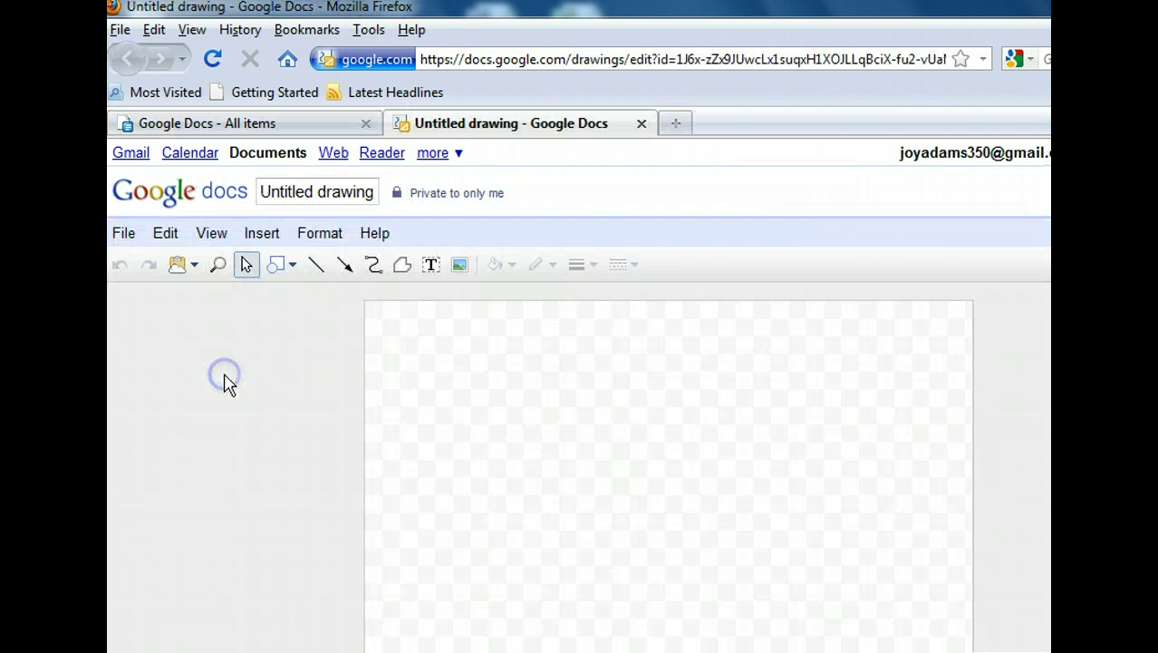
- Title the untitled drawing 'Landscape' in the Rename Document dialog
left_click(287, 391)
left_click(274, 424)
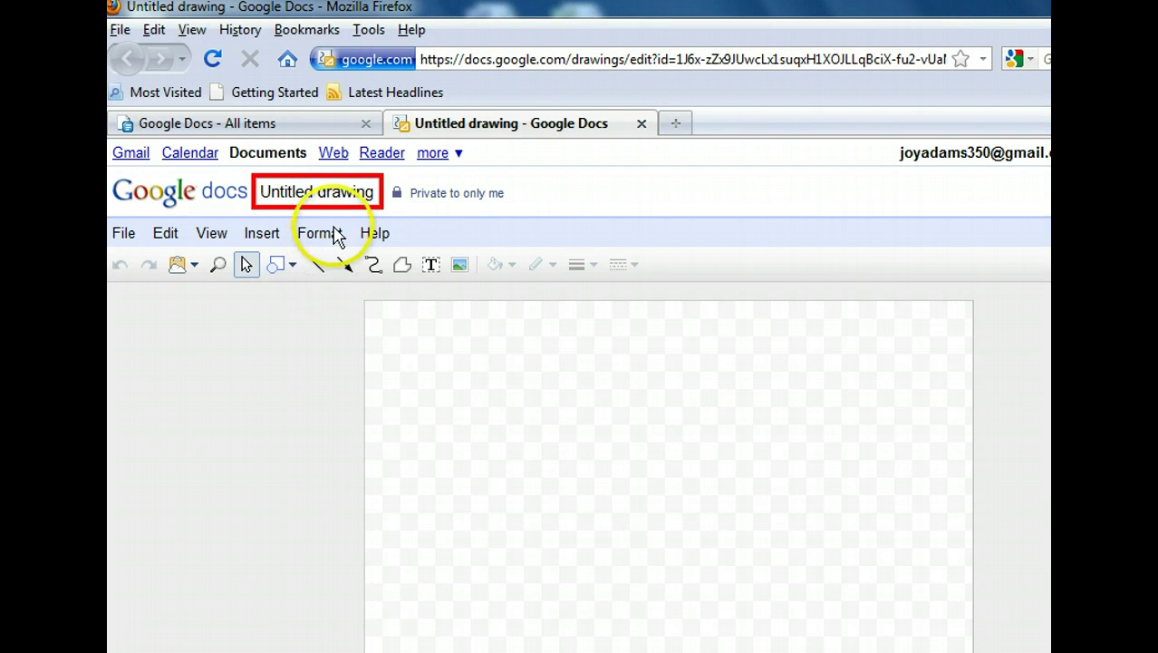
left_click(335, 193)
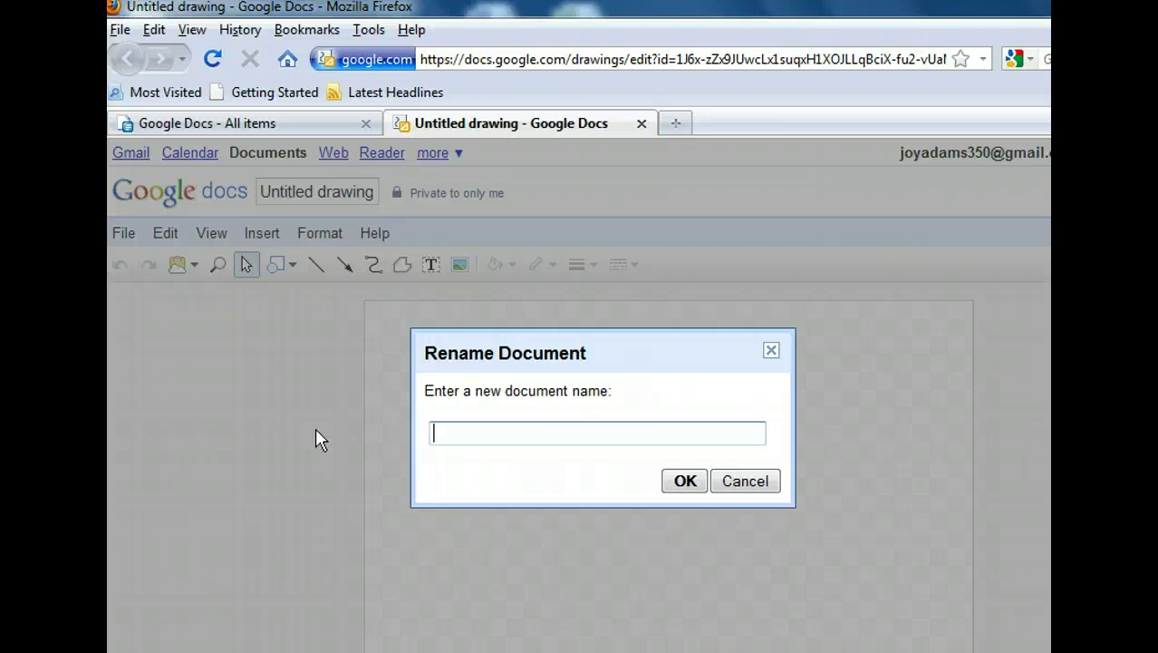
type("Landscape")
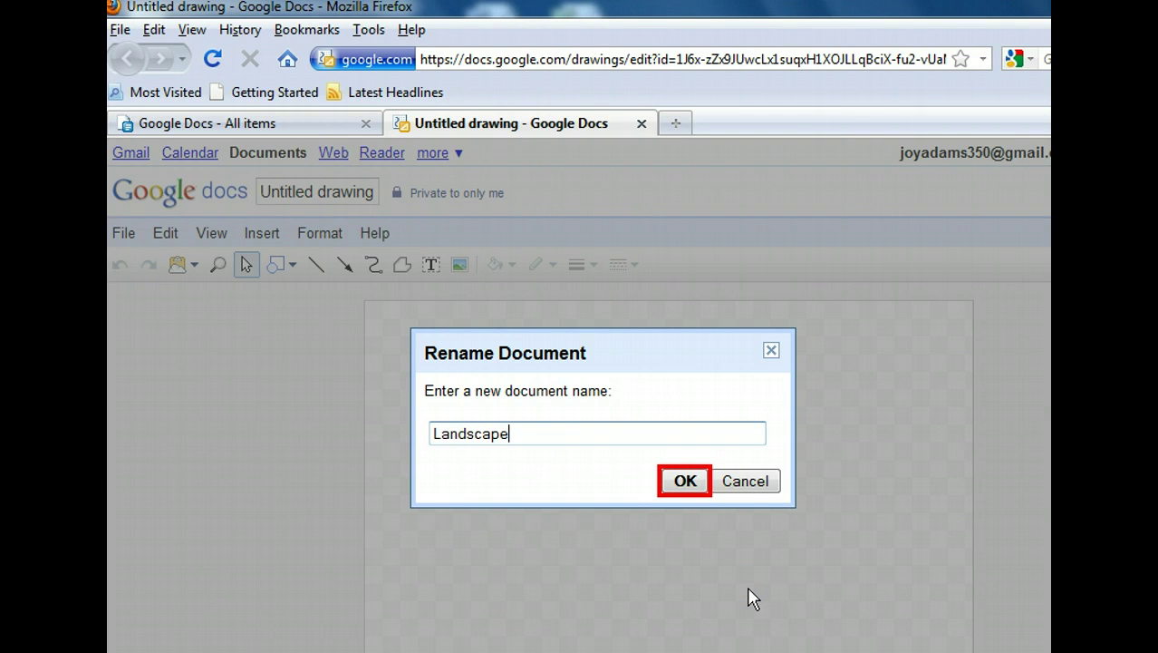
left_click(672, 482)
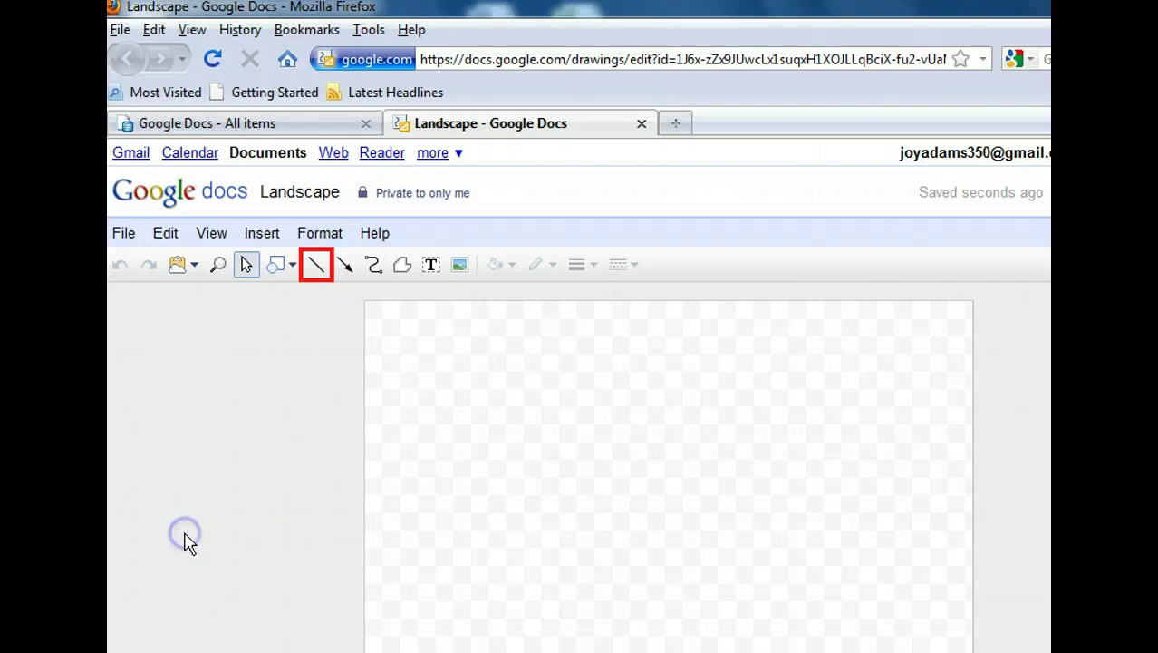
- Choose the Line tool and mark start and end points across the canvas top
left_click(315, 269)
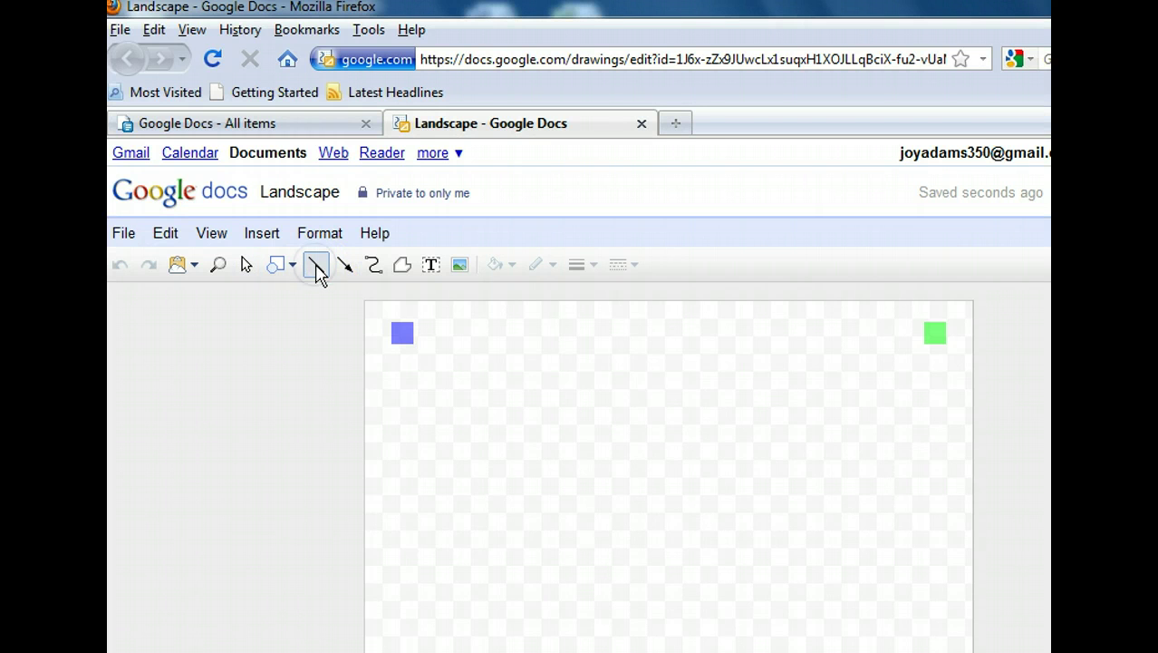
left_click(328, 395)
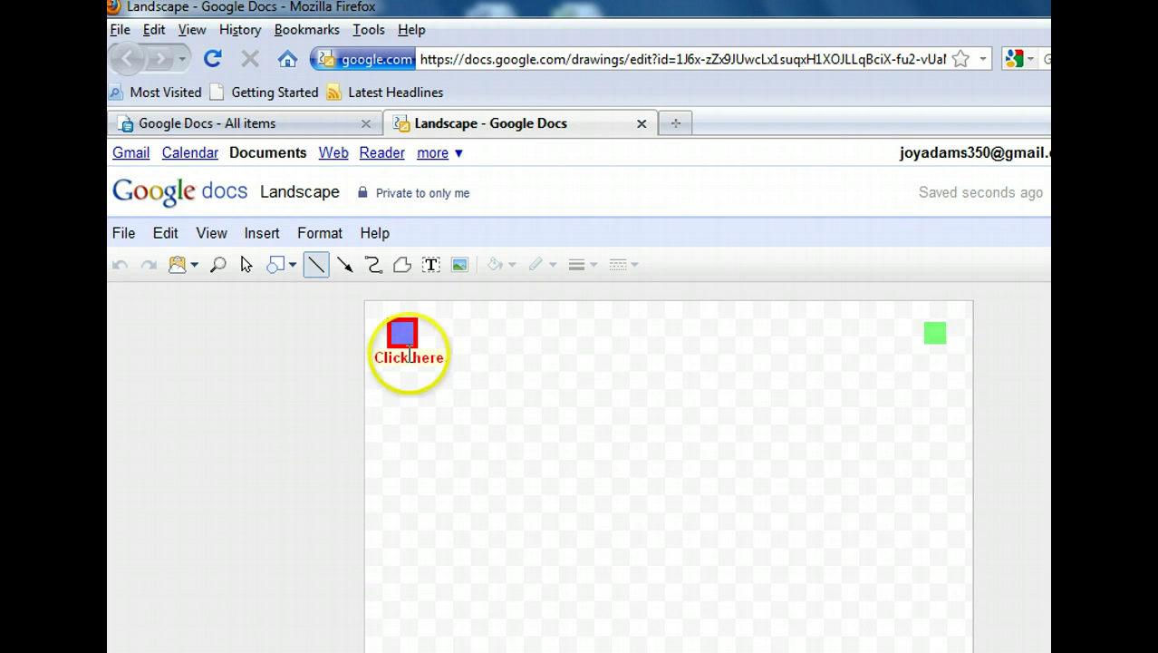
left_click(401, 332)
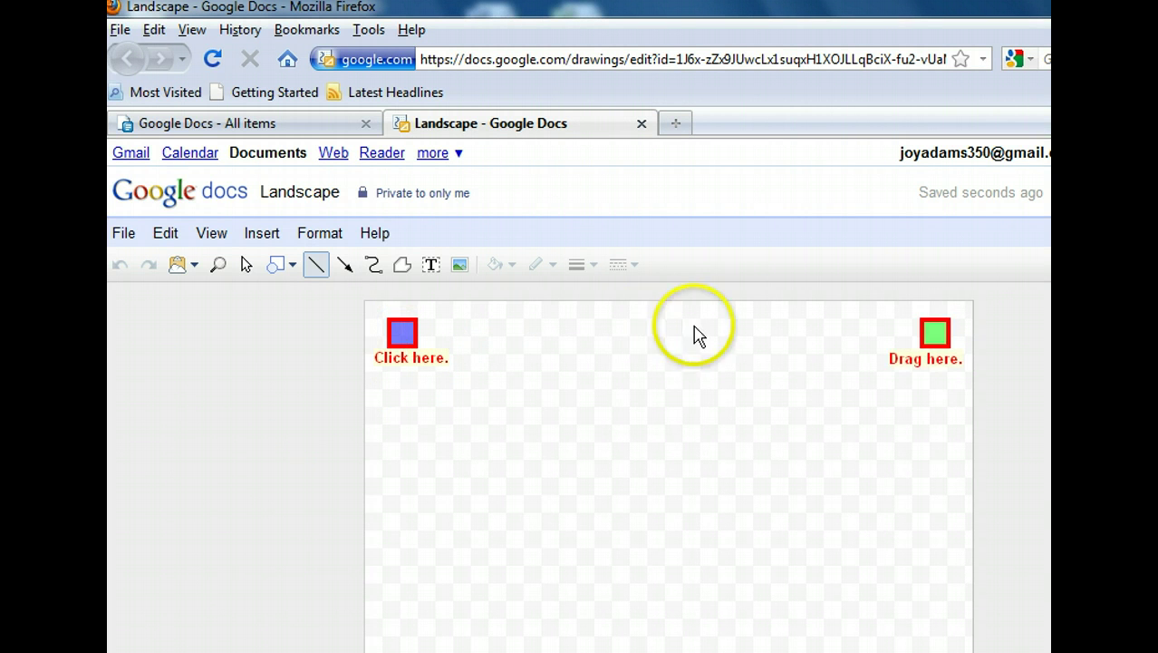
left_click(936, 336)
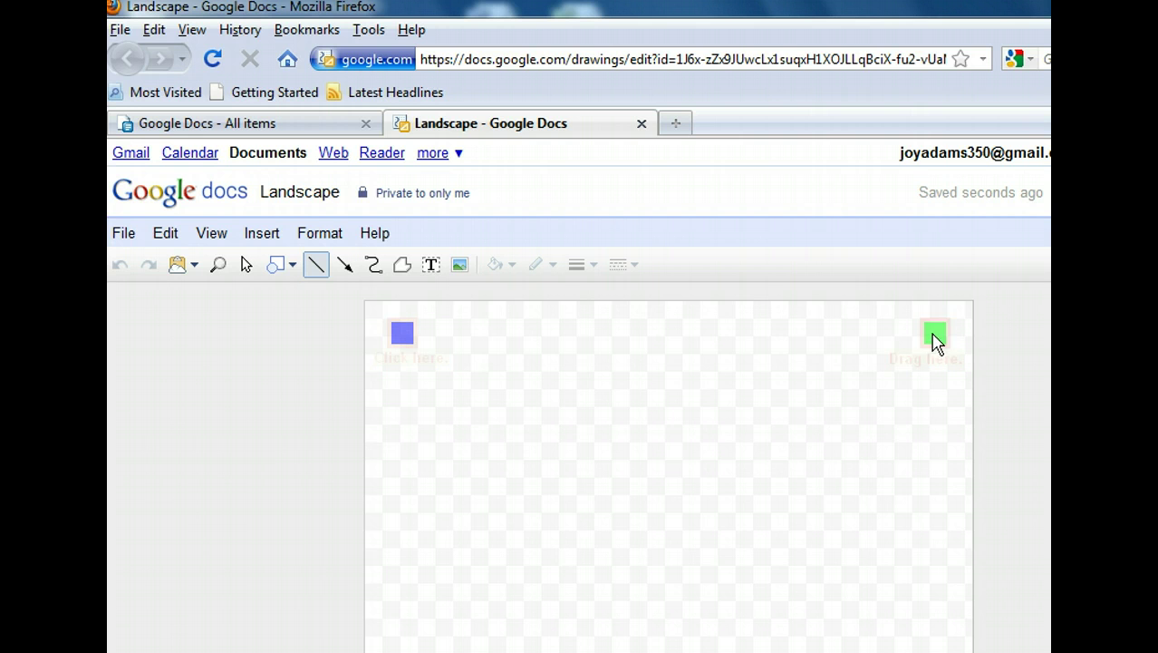
left_click(606, 333)
- Draw a horizontal line across the canvas top and set its weight to 4px
left_click_drag(605, 334, 936, 335)
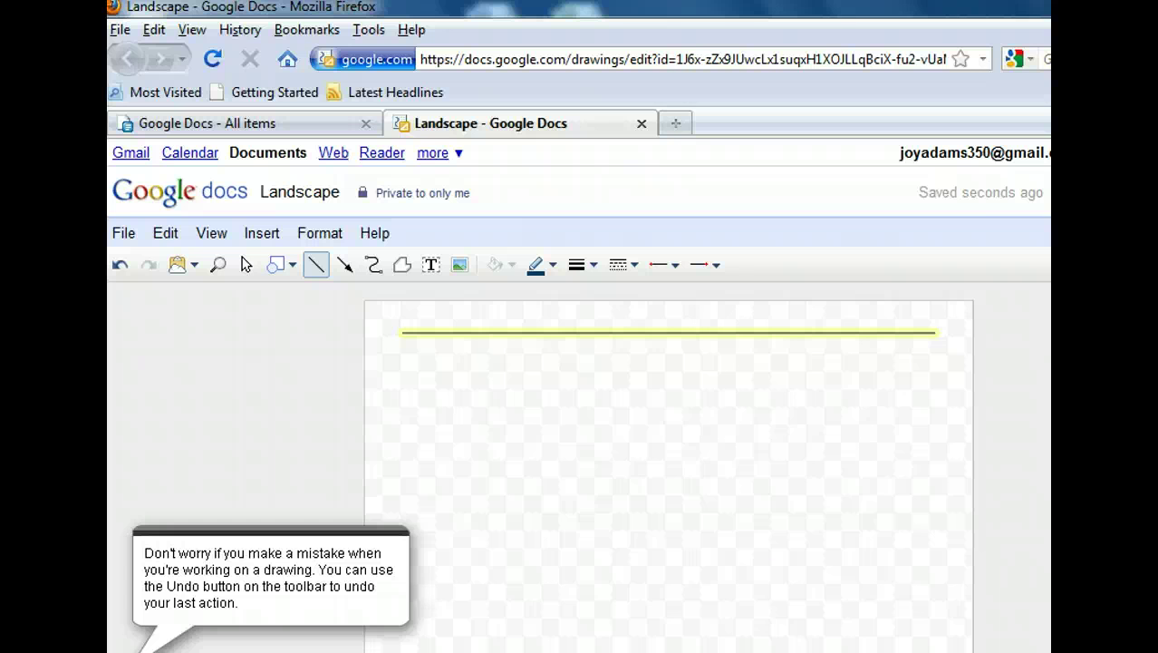
left_click(592, 266)
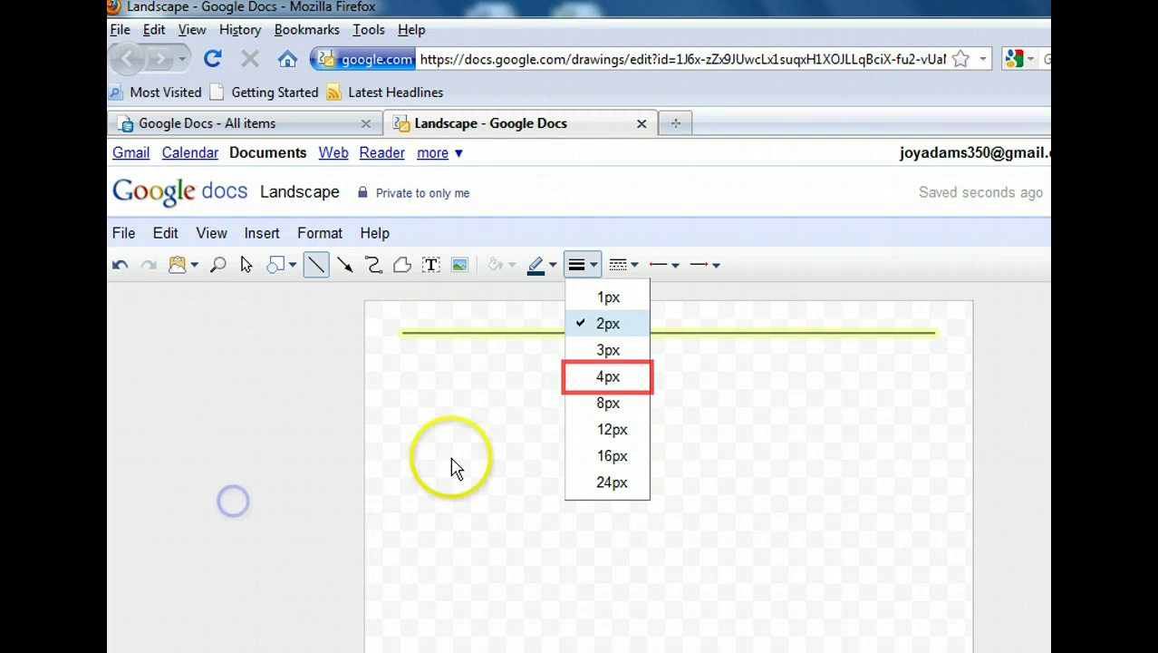
left_click(577, 380)
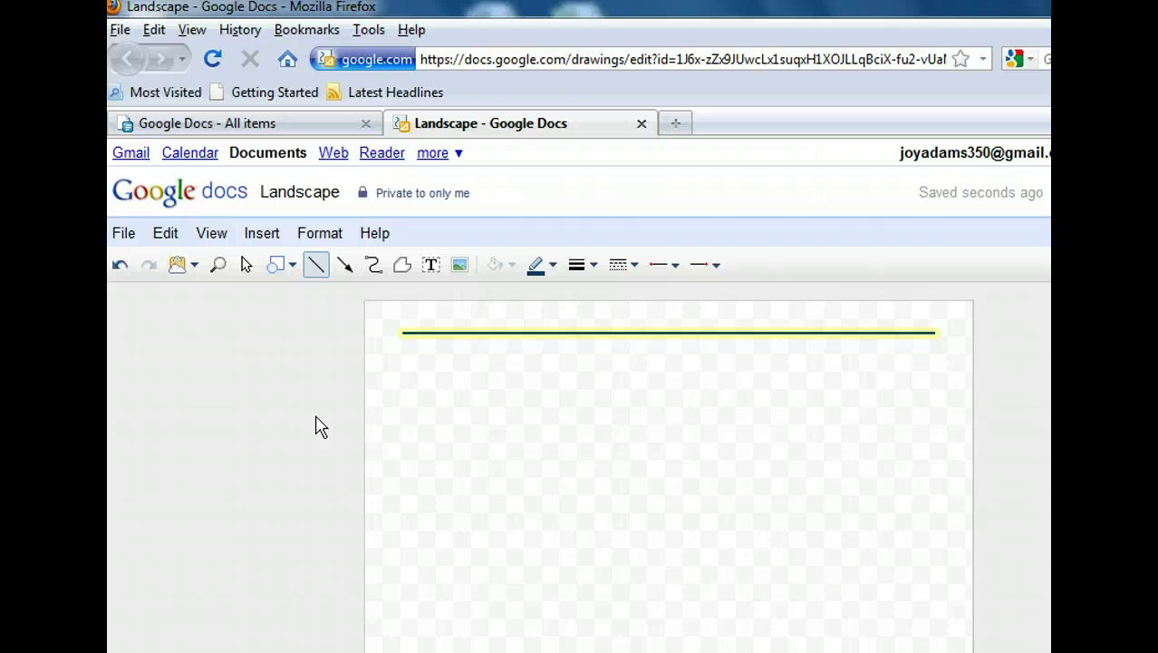
- Change the 4px top line's dash style from solid to dashed
left_click(623, 272)
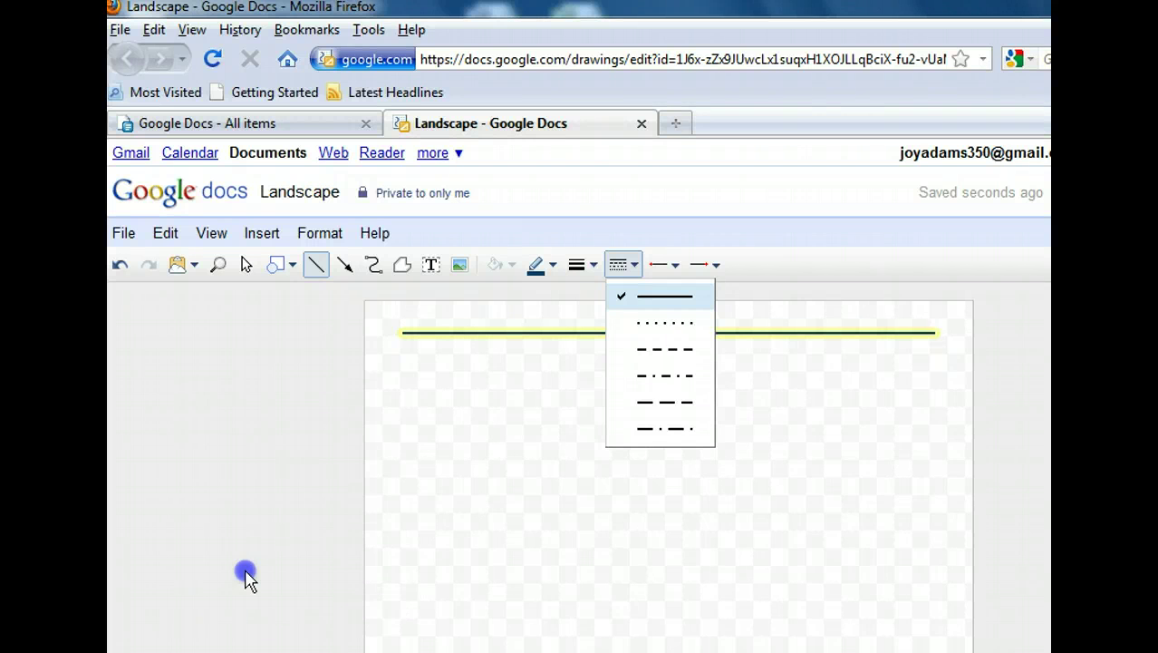
left_click(618, 352)
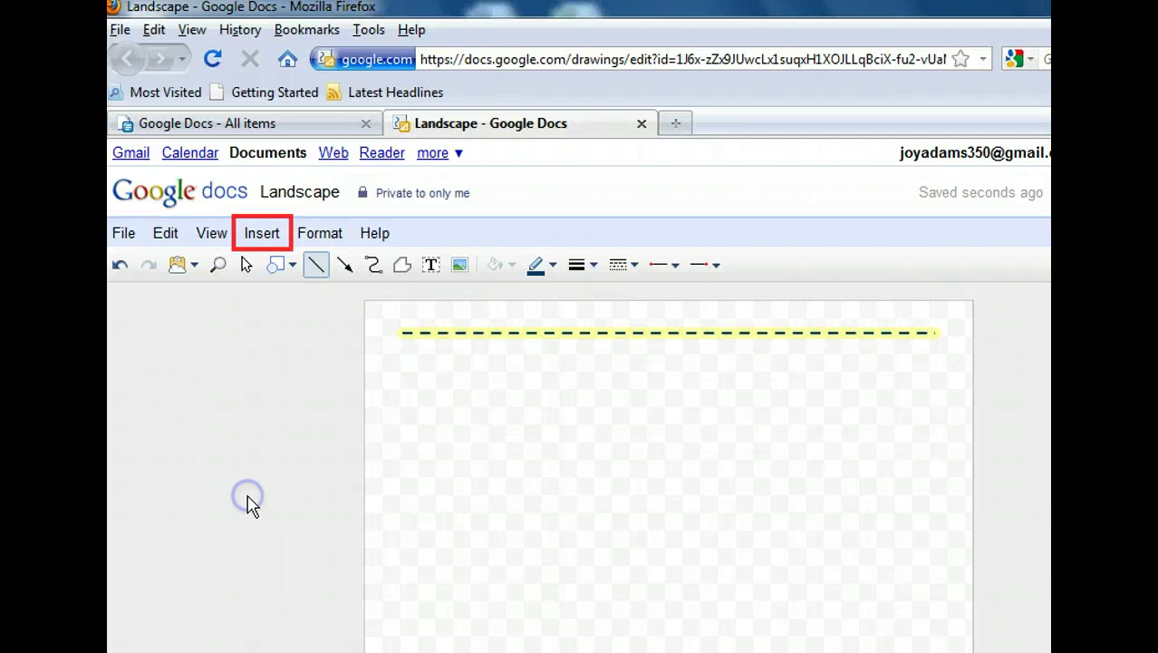
- Show the Insert menu's Line, Arrow, Curve and other drawing items
left_click(264, 239)
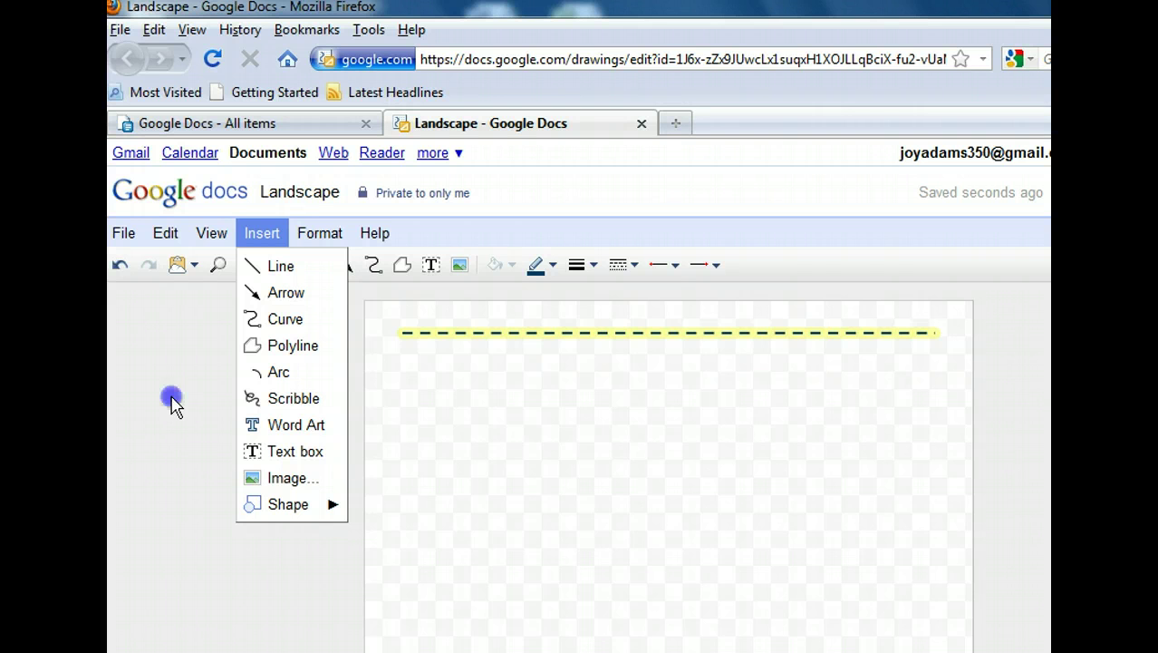
- Choose Curve and place the curve's first point near the page centre
left_click(288, 319)
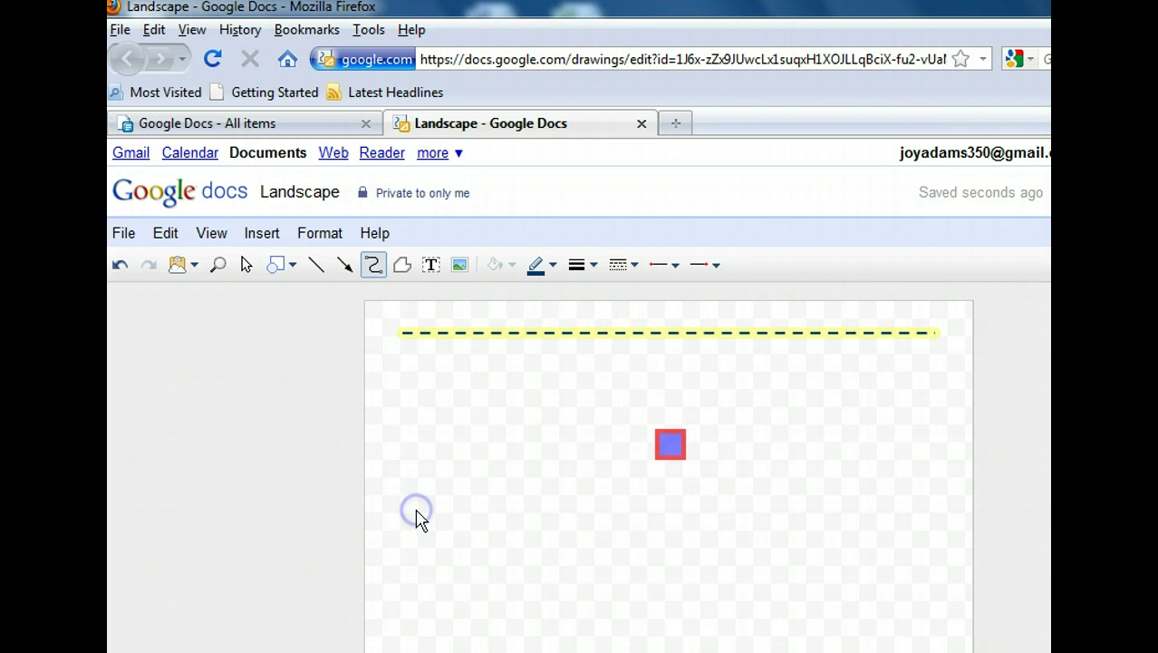
left_click(667, 445)
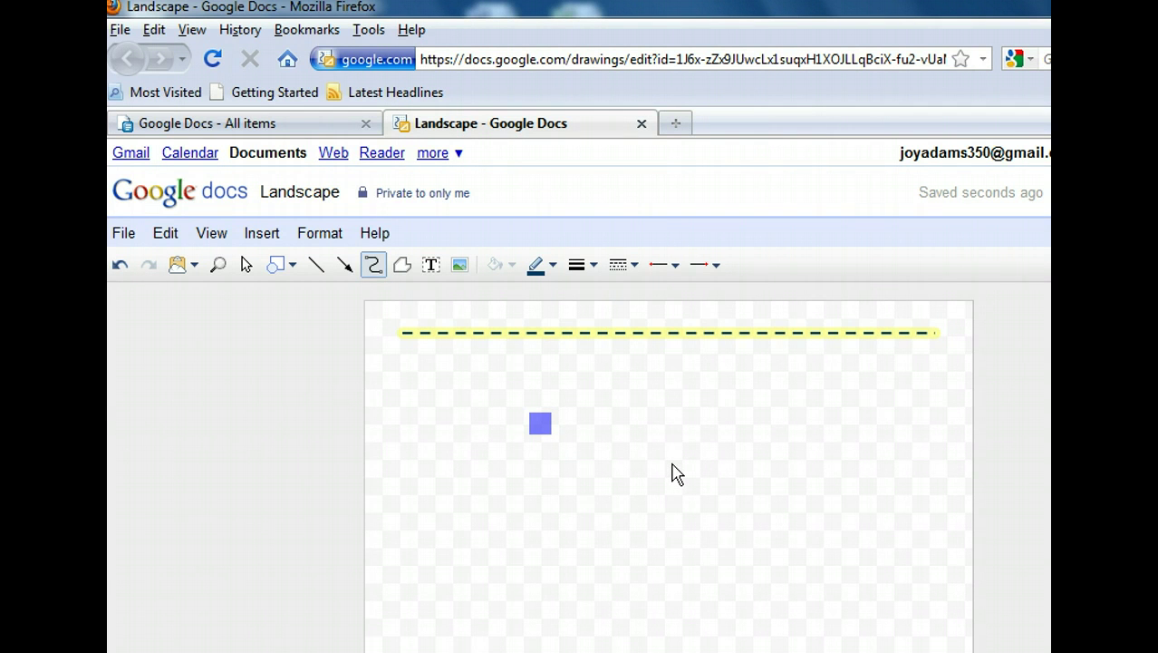
- Trace a rounded loop with the Curve tool, closing it at the start point
left_click(540, 425)
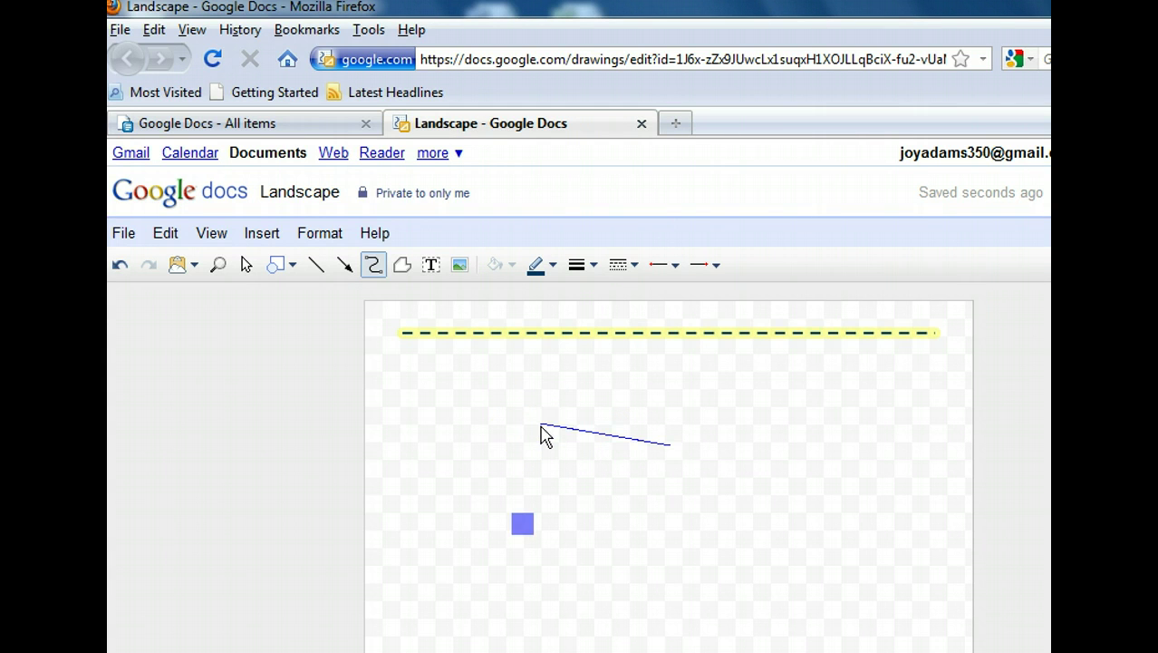
double_click(539, 430)
left_click_drag(523, 453, 524, 532)
double_click(524, 532)
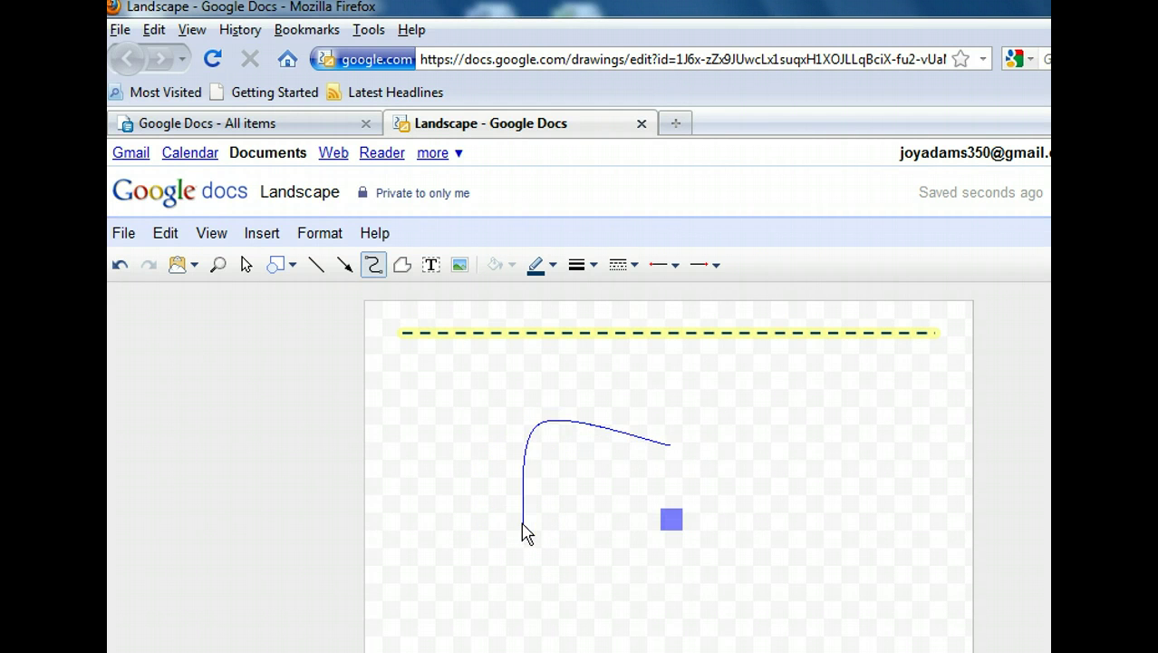
mouse_move(524, 535)
left_mouse_down()
mouse_move(525, 466)
mouse_move(672, 465)
mouse_move(569, 445)
mouse_move(531, 474)
mouse_move(530, 535)
mouse_move(528, 525)
mouse_move(576, 535)
left_mouse_up()
left_click_drag(593, 548, 680, 525)
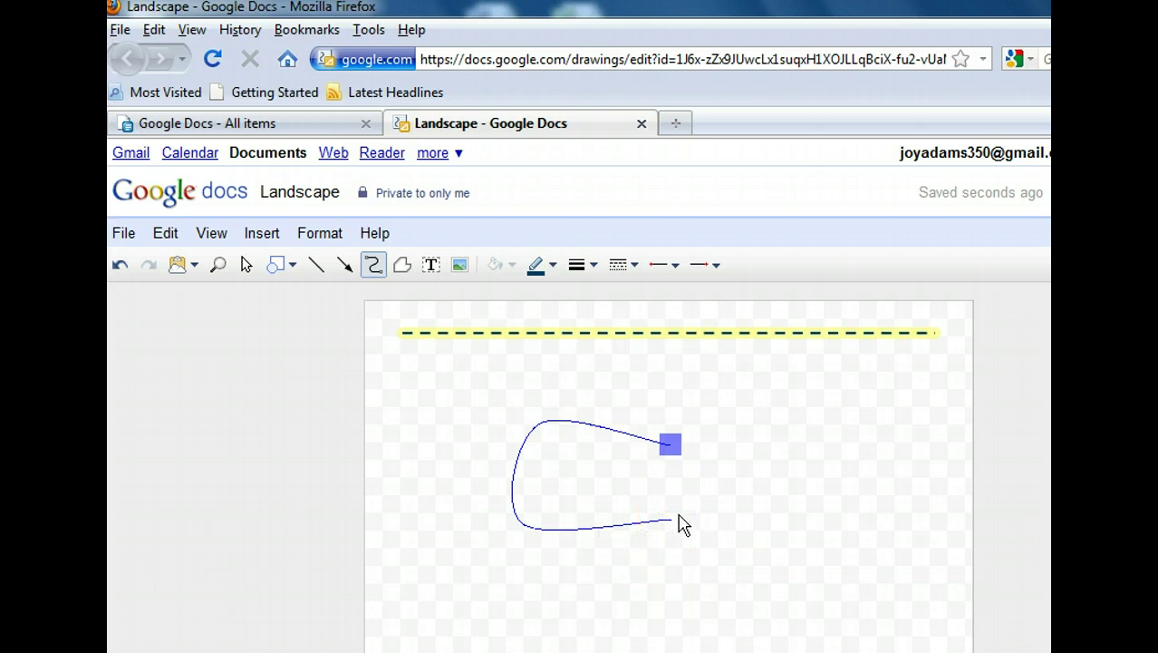
mouse_move(682, 524)
left_mouse_down()
mouse_move(668, 448)
mouse_move(671, 526)
left_mouse_up()
left_click(670, 446)
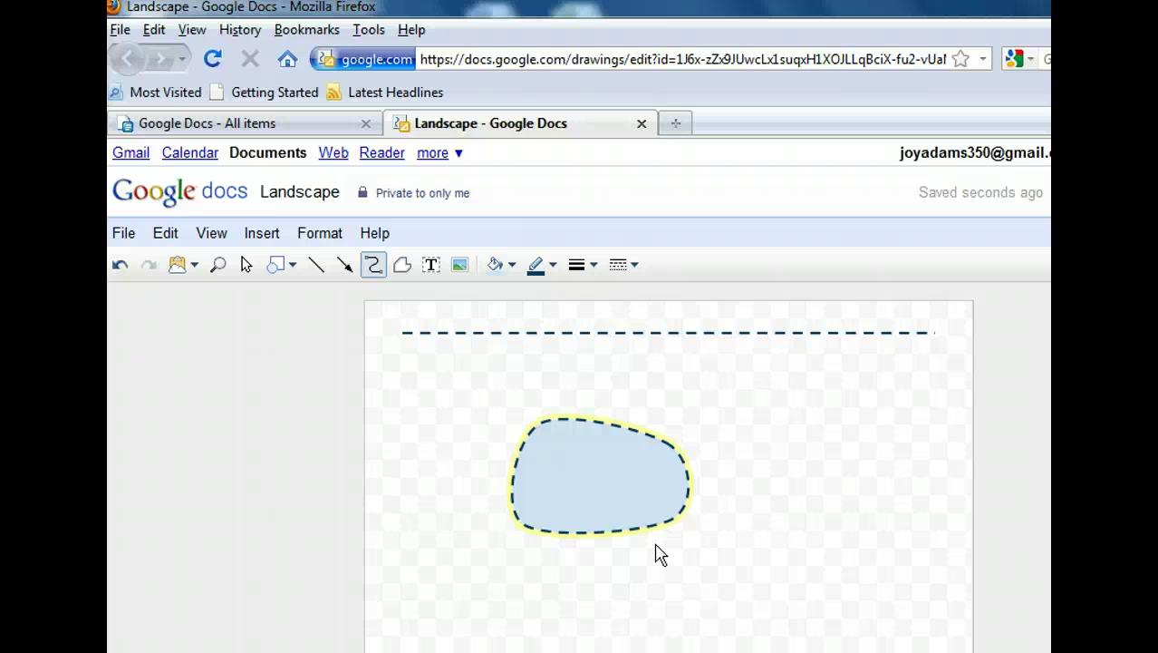
- Select the pond shape and drag it to the upper right of the page
left_click(436, 446)
left_click(246, 264)
left_click(247, 265)
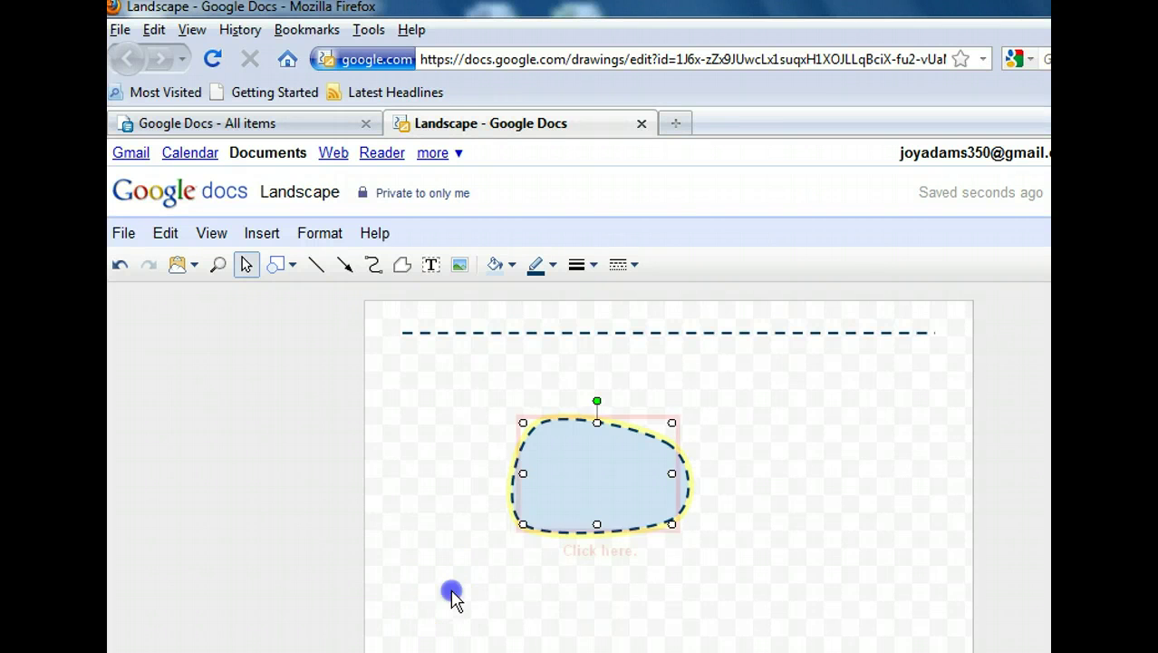
left_click(585, 492)
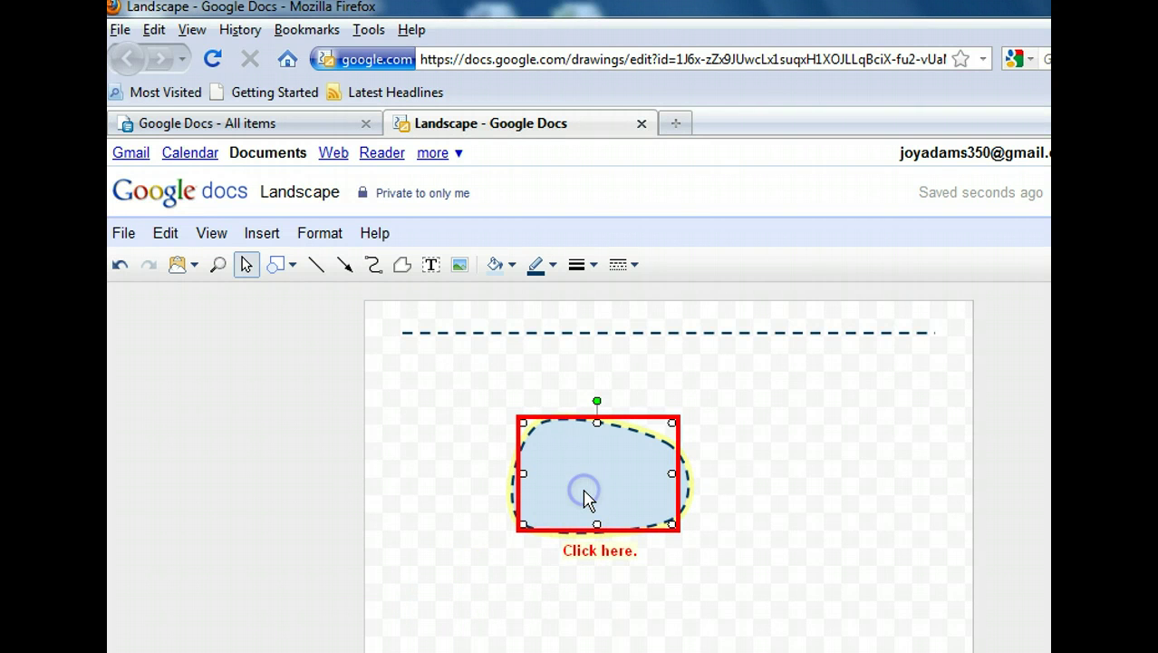
left_click_drag(585, 496, 810, 451)
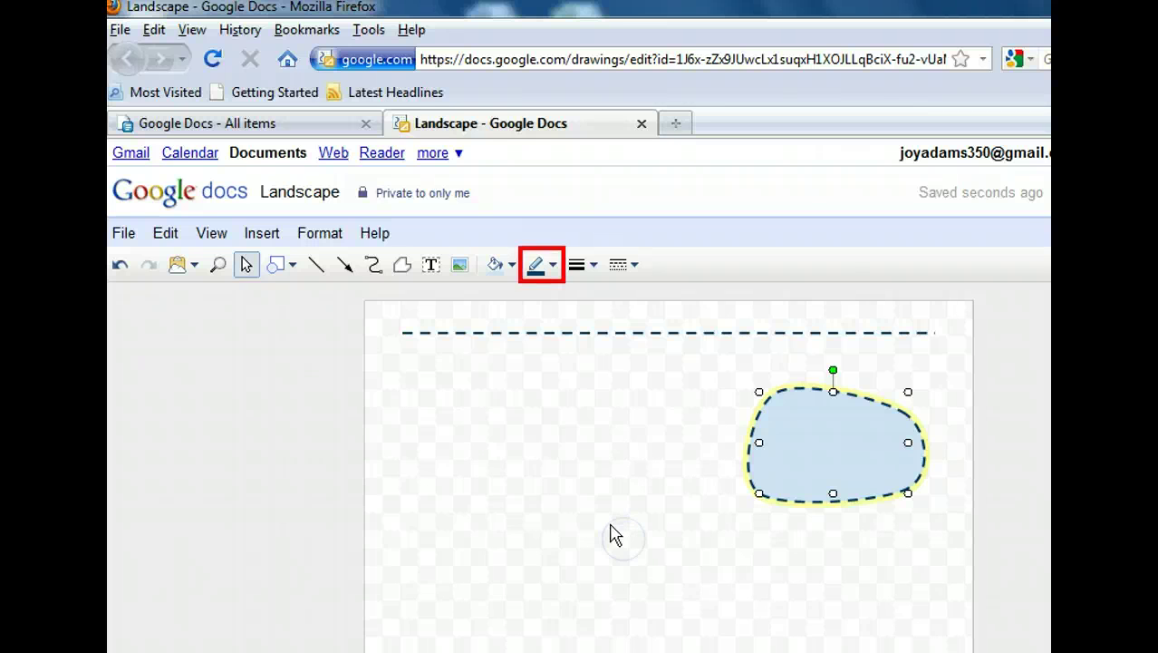
- Set the pond's dashed outline colour to a lighter blue swatch
left_click(543, 266)
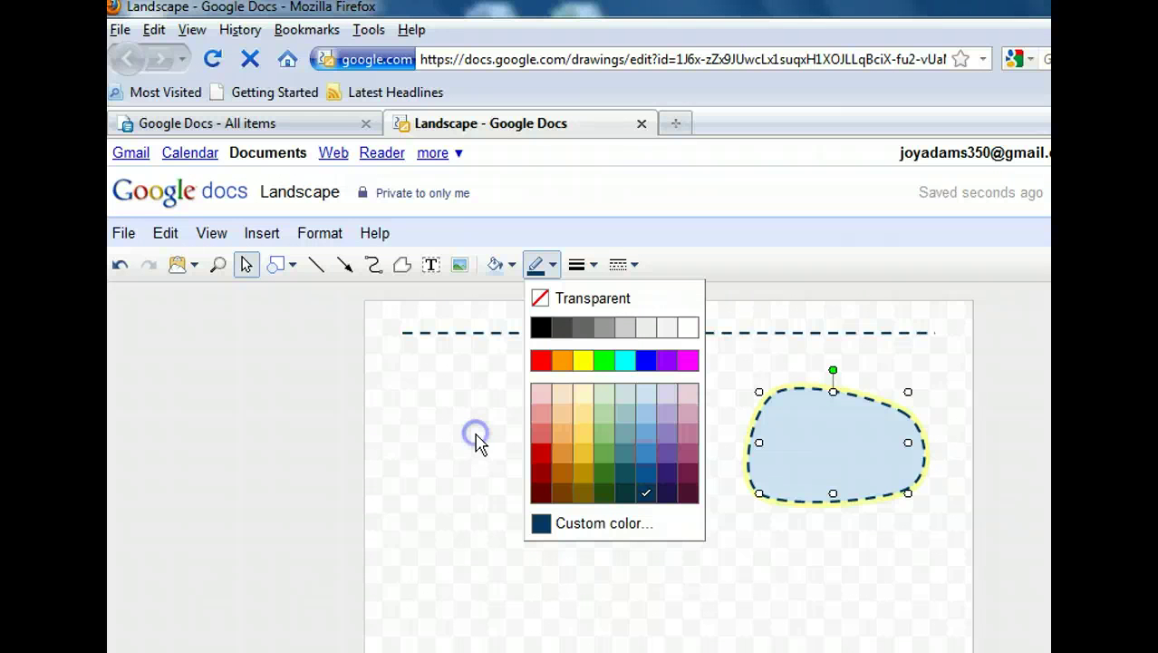
left_click(646, 456)
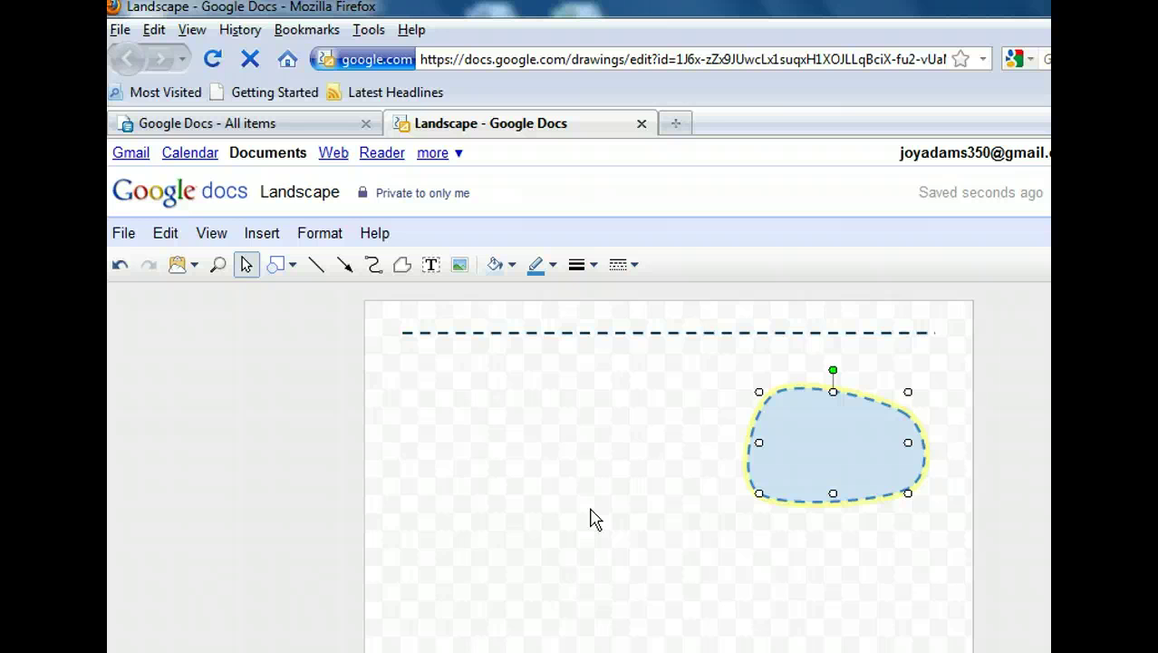
- Fill the curved pond shape with a light blue swatch from Fill color
left_click(511, 264)
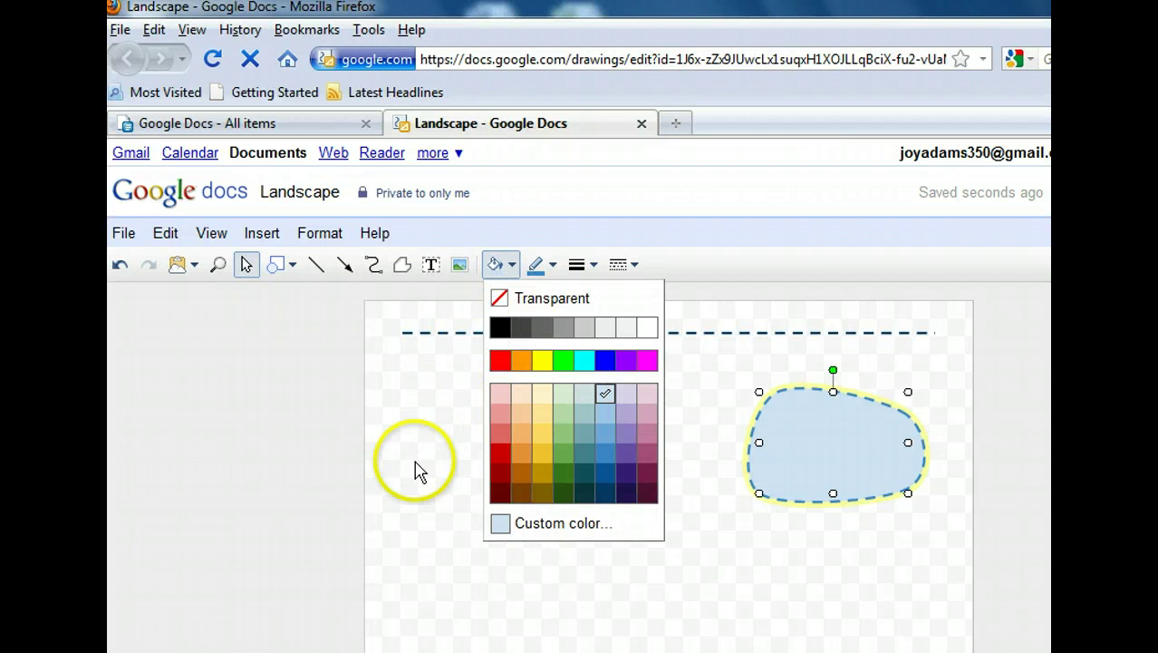
left_click(605, 415)
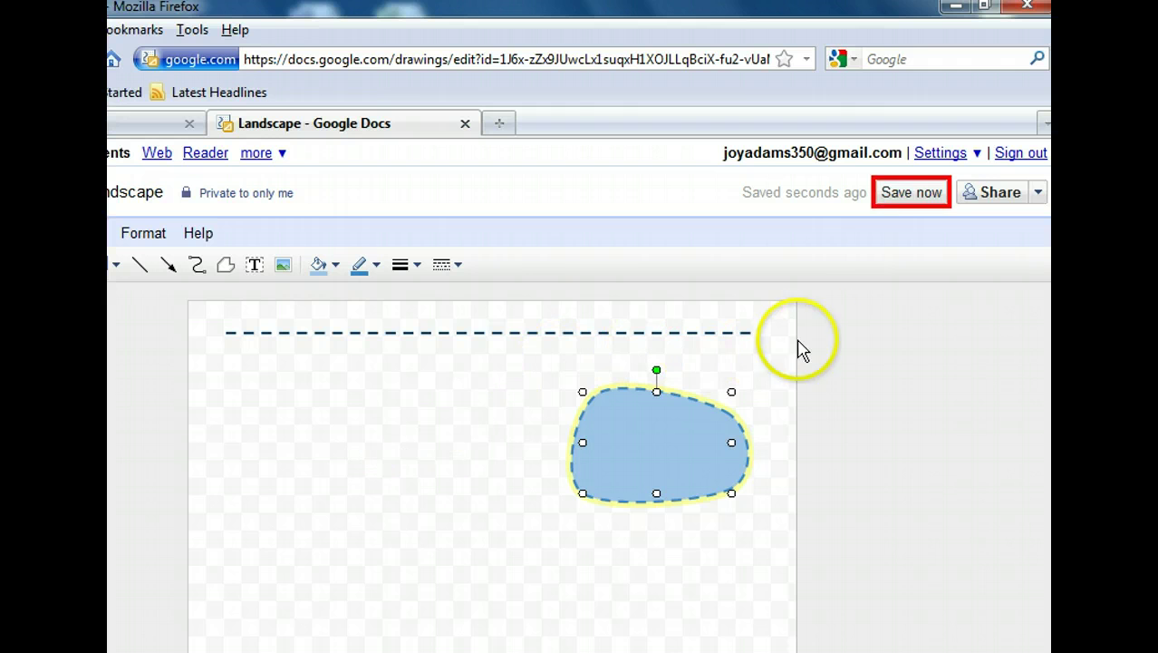
- Save the Landscape drawing manually so the status reads Saved
left_click(897, 194)
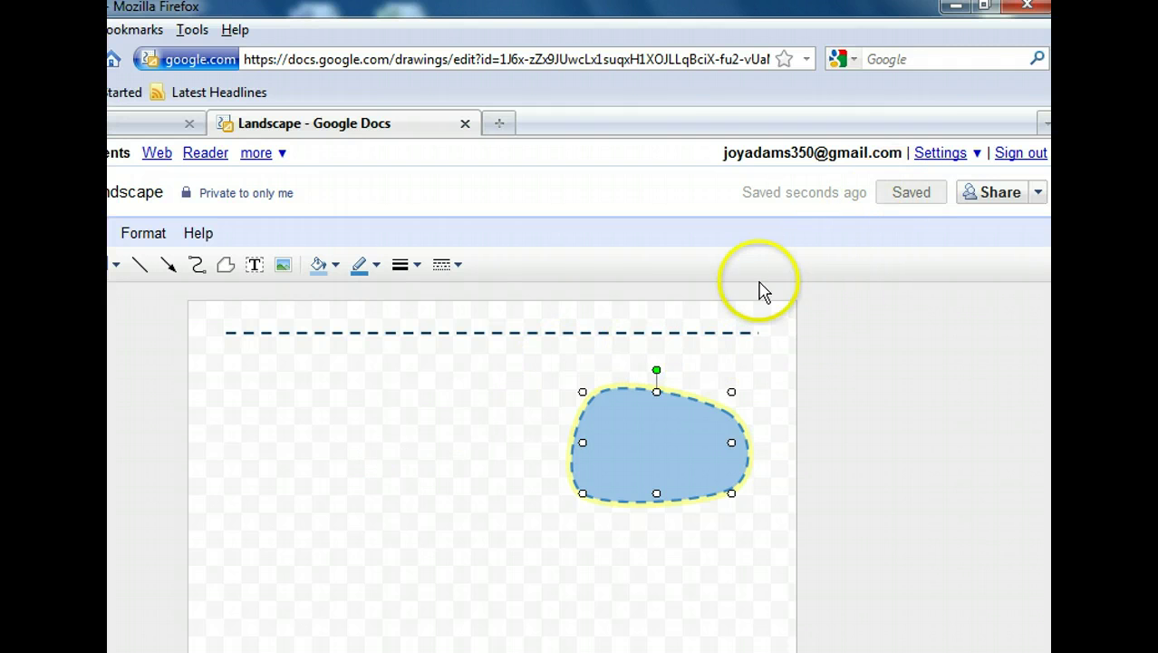